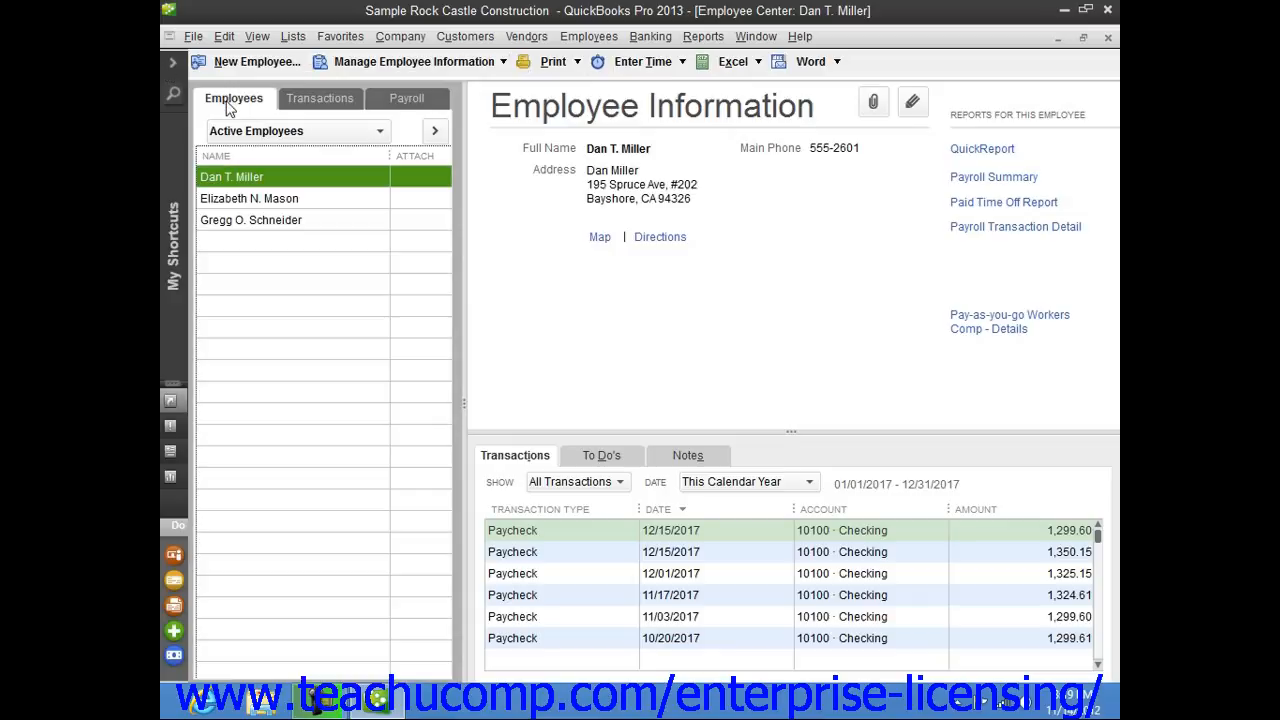
Start a new employee and enter the legal name: title Mr., first name, middle initial and last name.
click(226, 102)
click(239, 65)
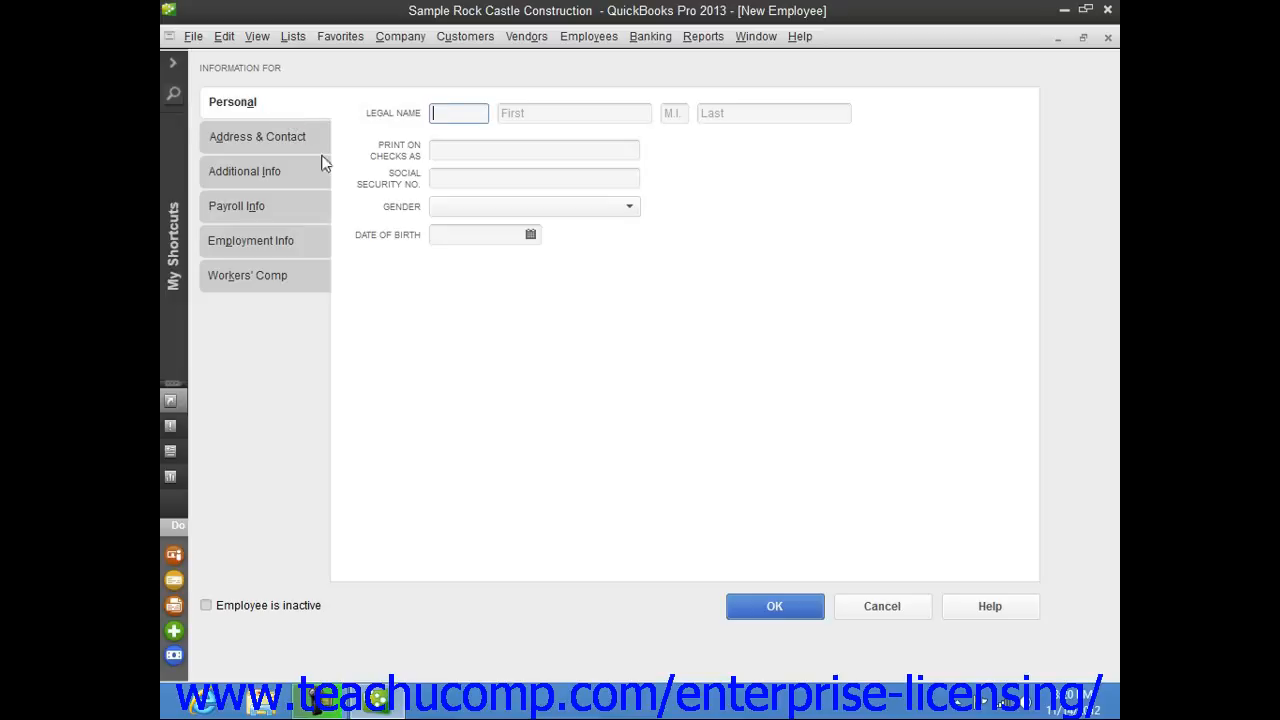
text(Mr.)
key(Tab)
text(Jon)
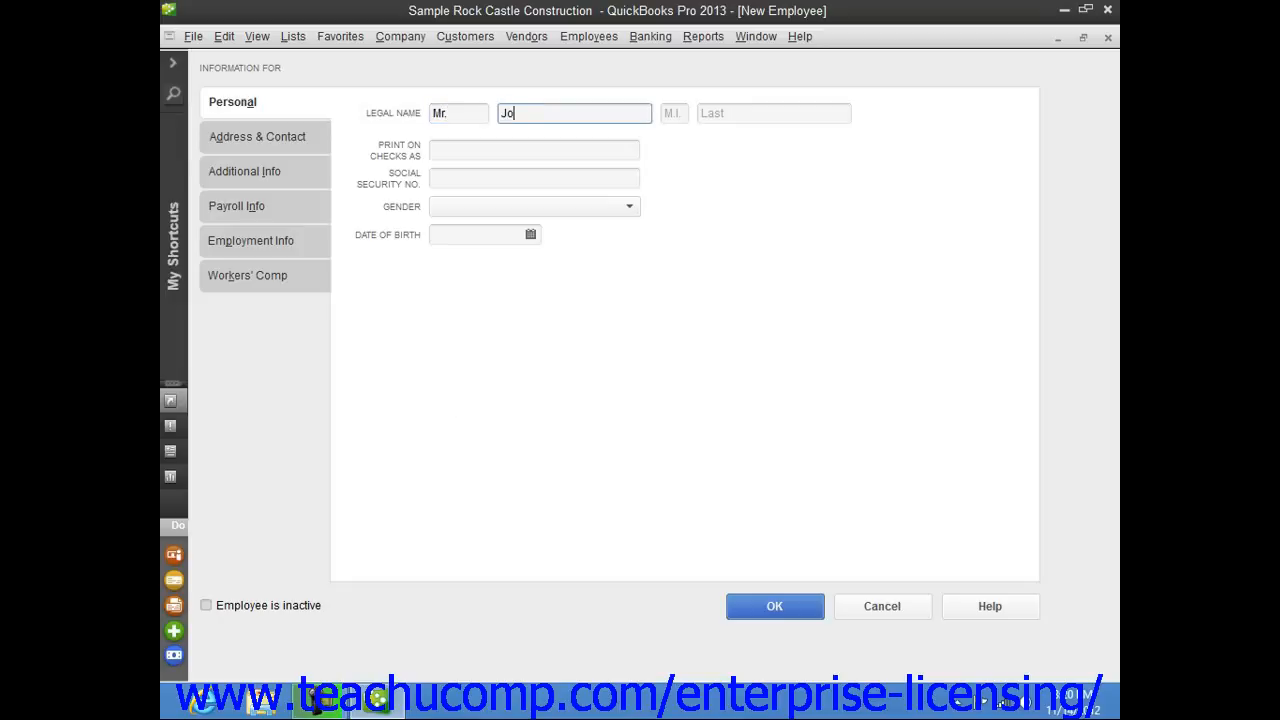
key(Tab)
text(Q.)
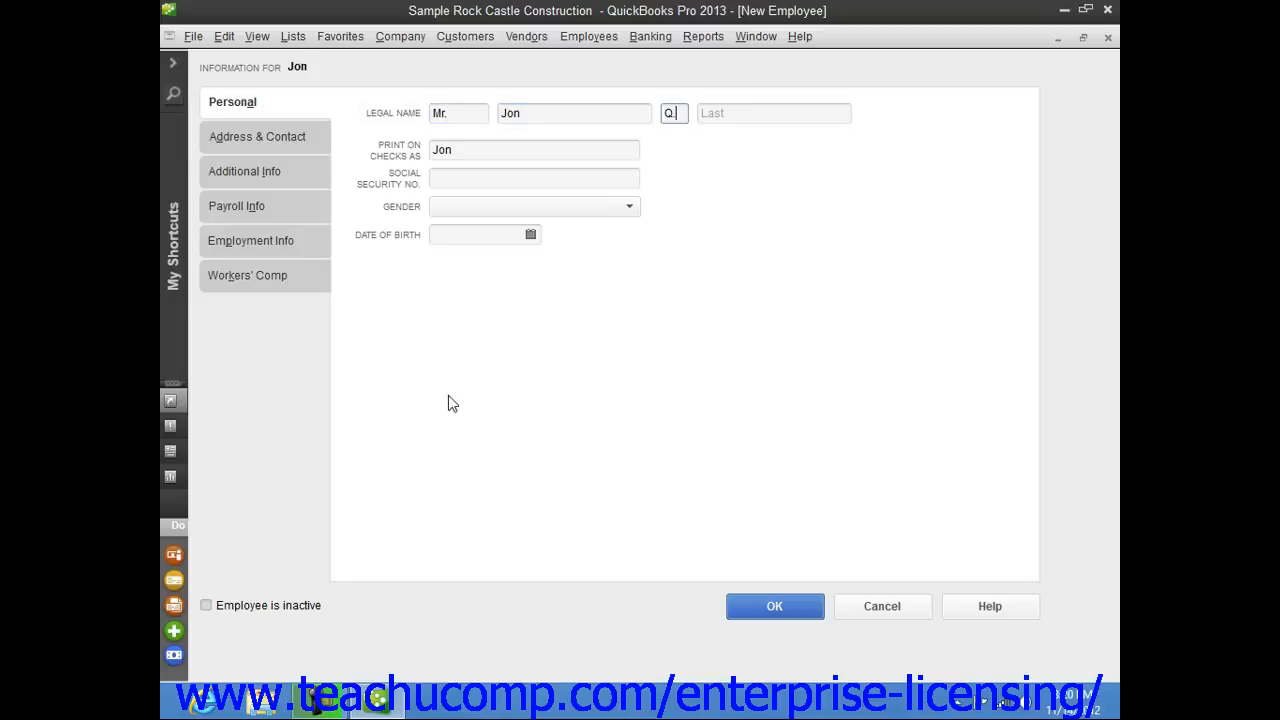
key(Tab)
text(Doe)
key(Tab)
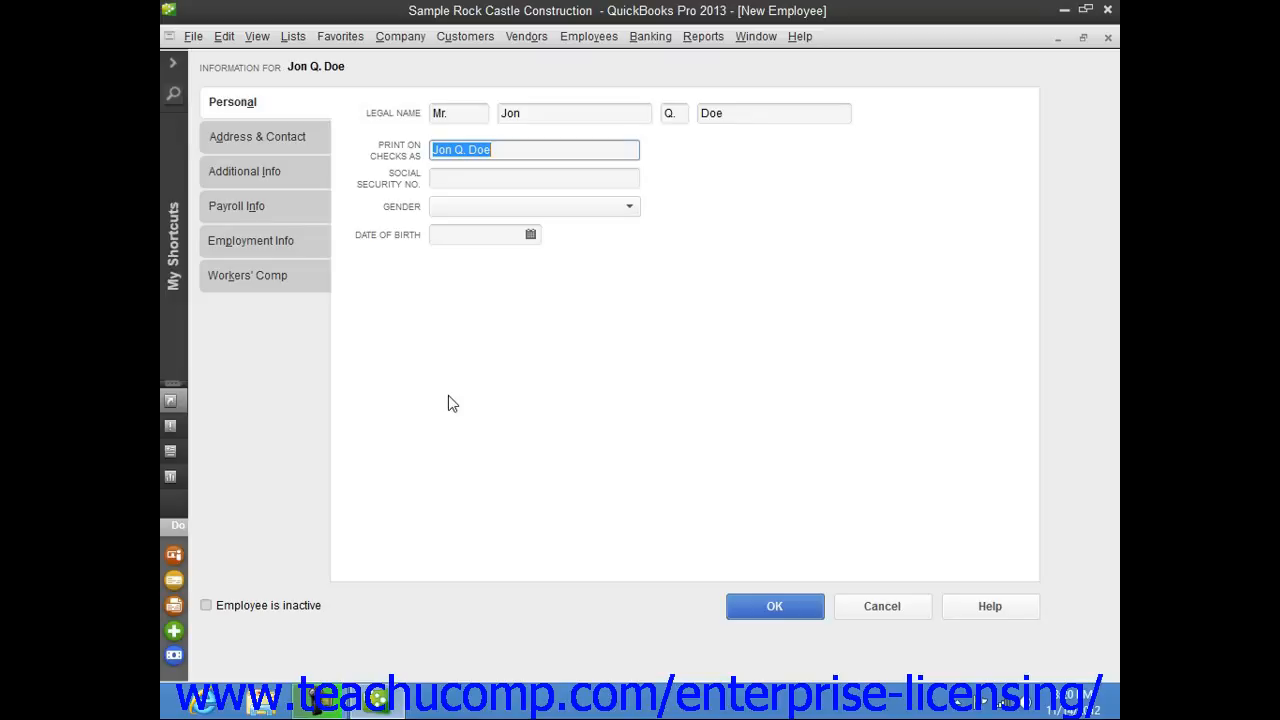
Enter the employee's social security number.
click(507, 151)
click(478, 184)
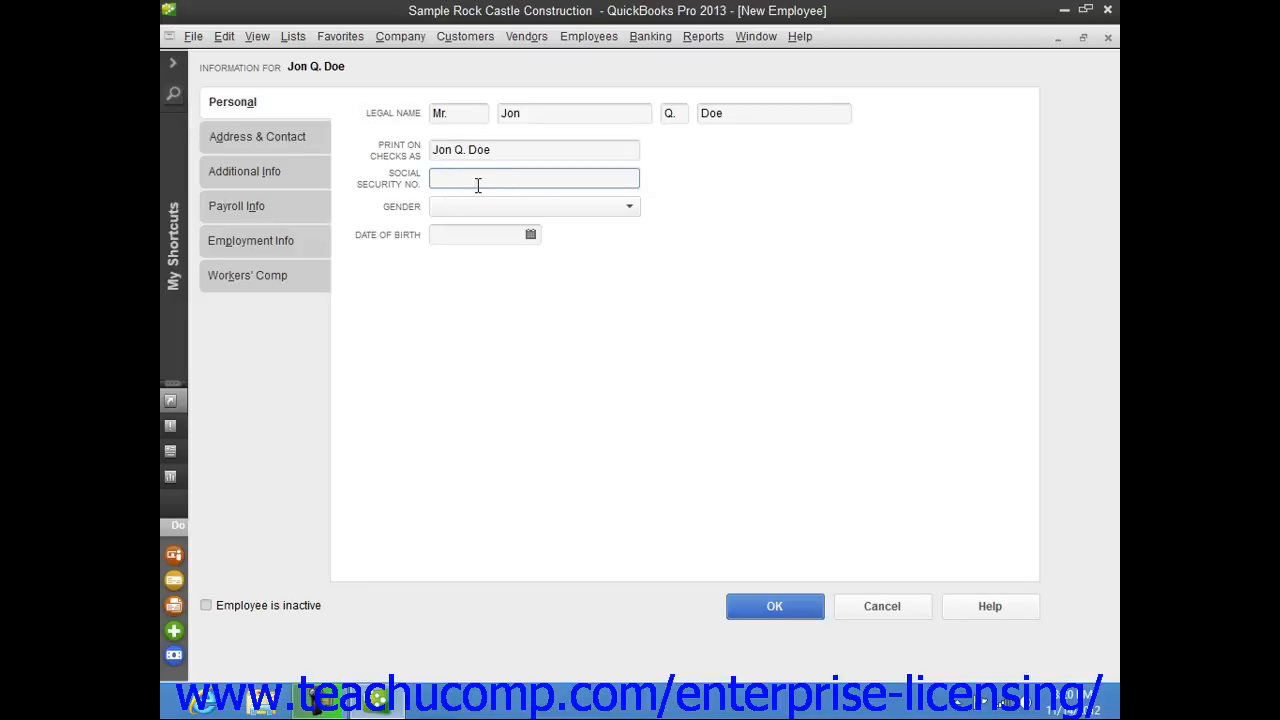
text(123-45-6789)
Review the address and contact fields and the phone and other contact type options.
click(300, 136)
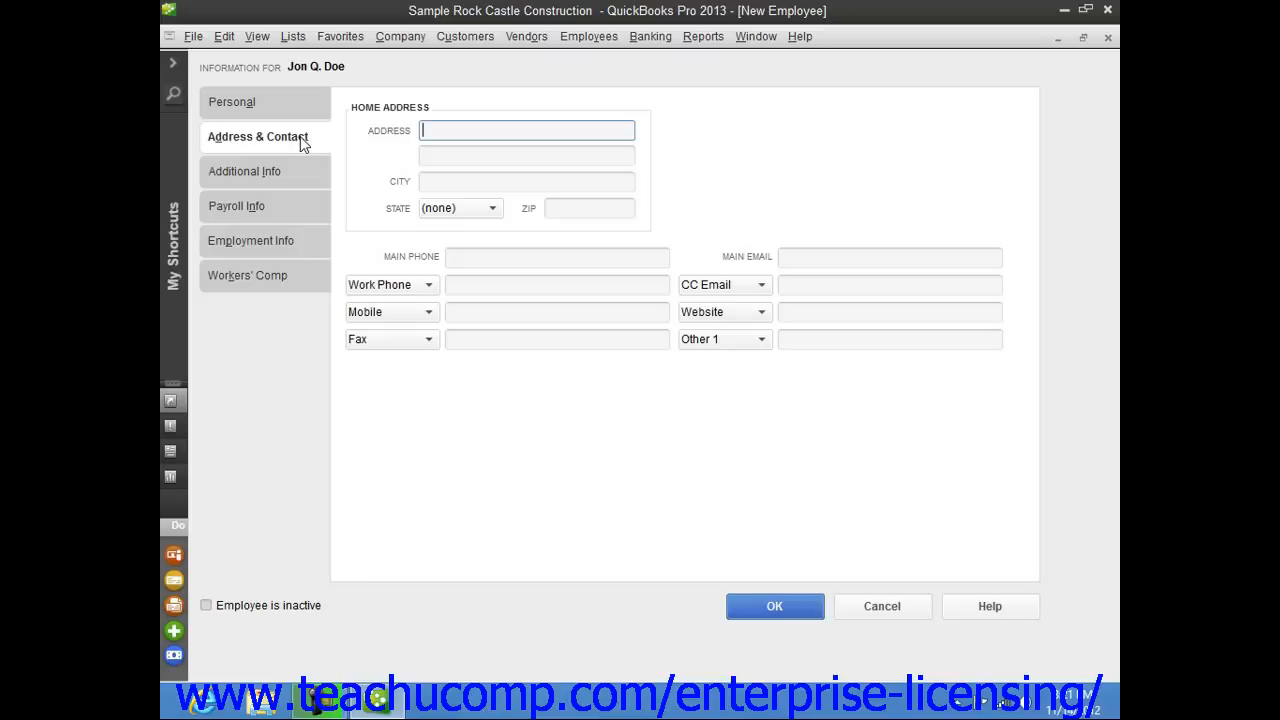
click(449, 180)
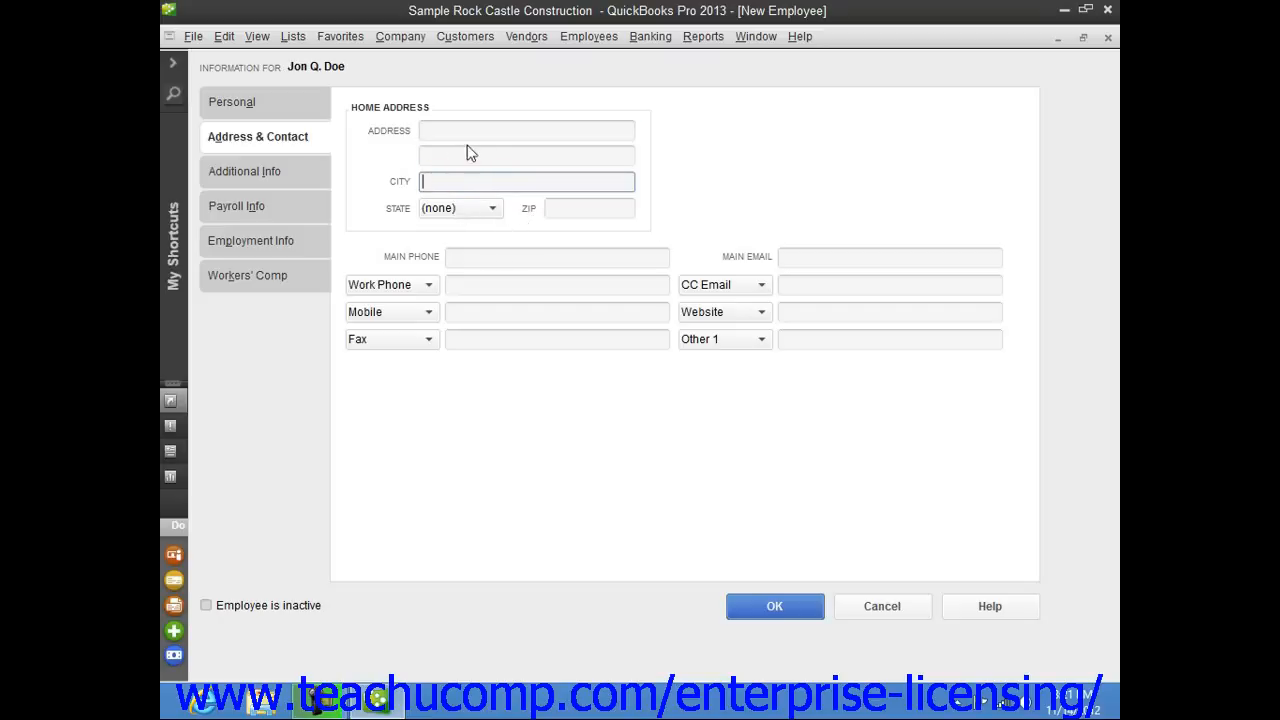
click(458, 257)
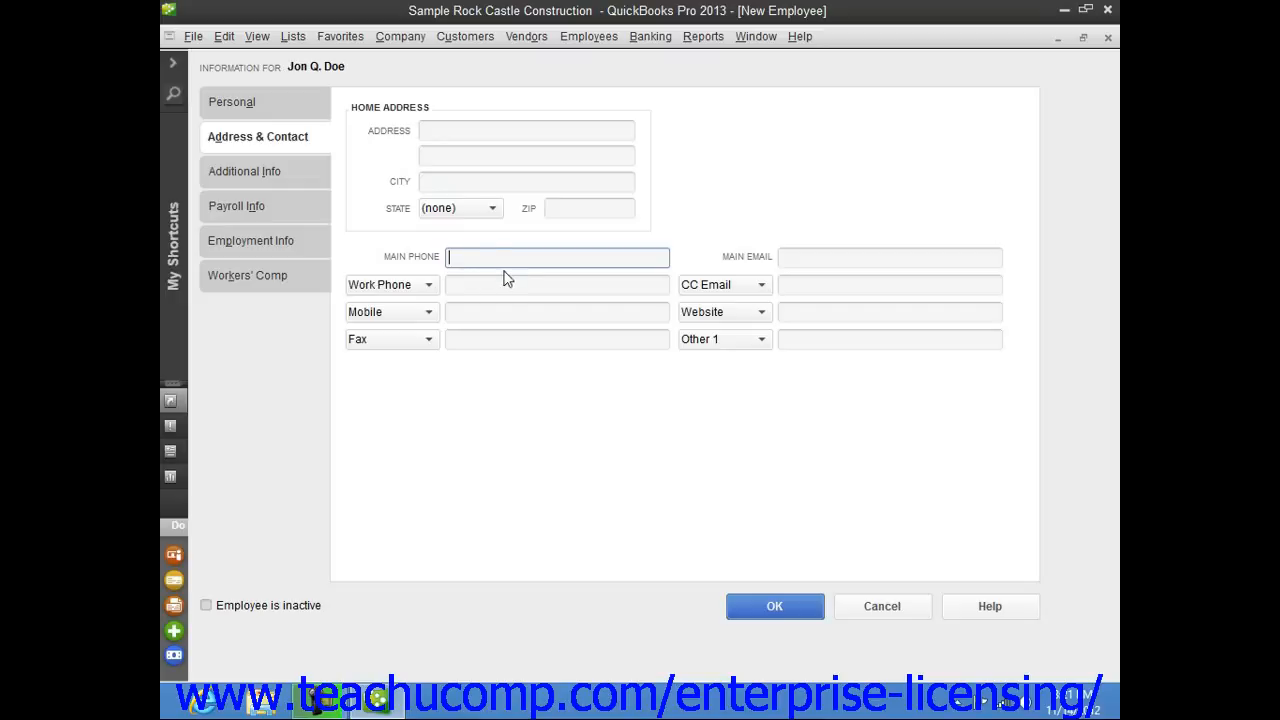
click(815, 258)
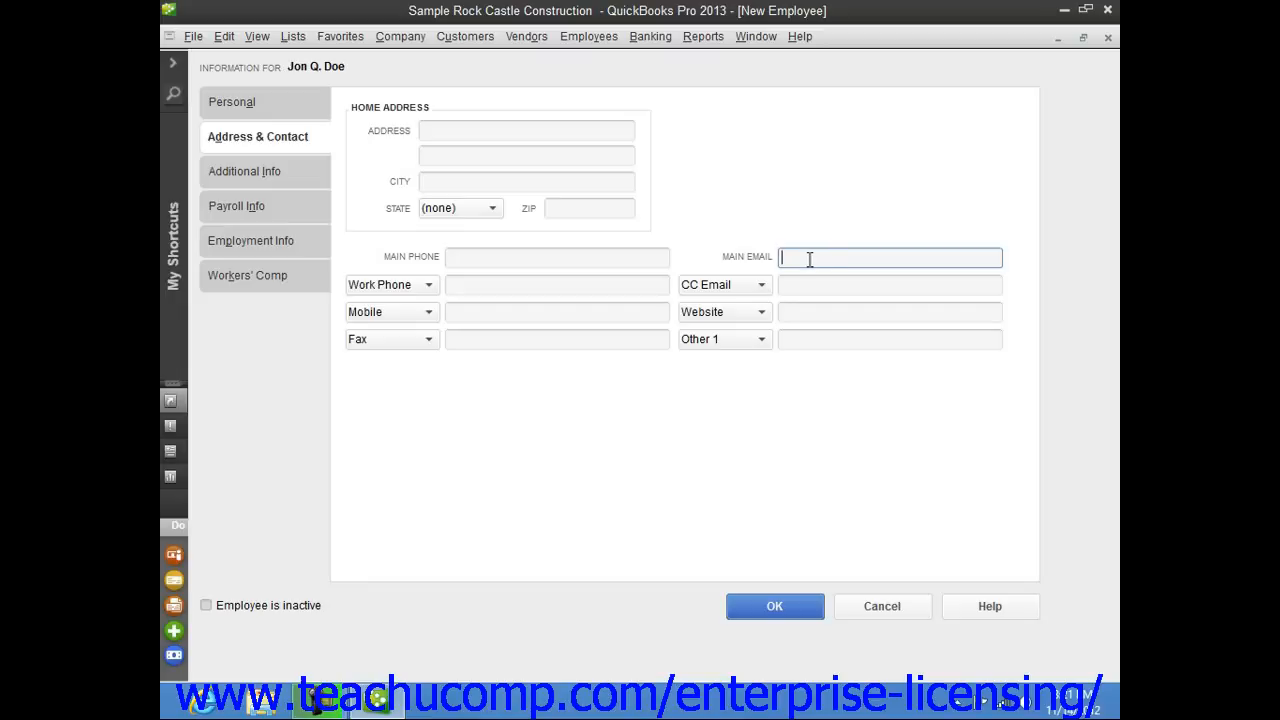
click(431, 289)
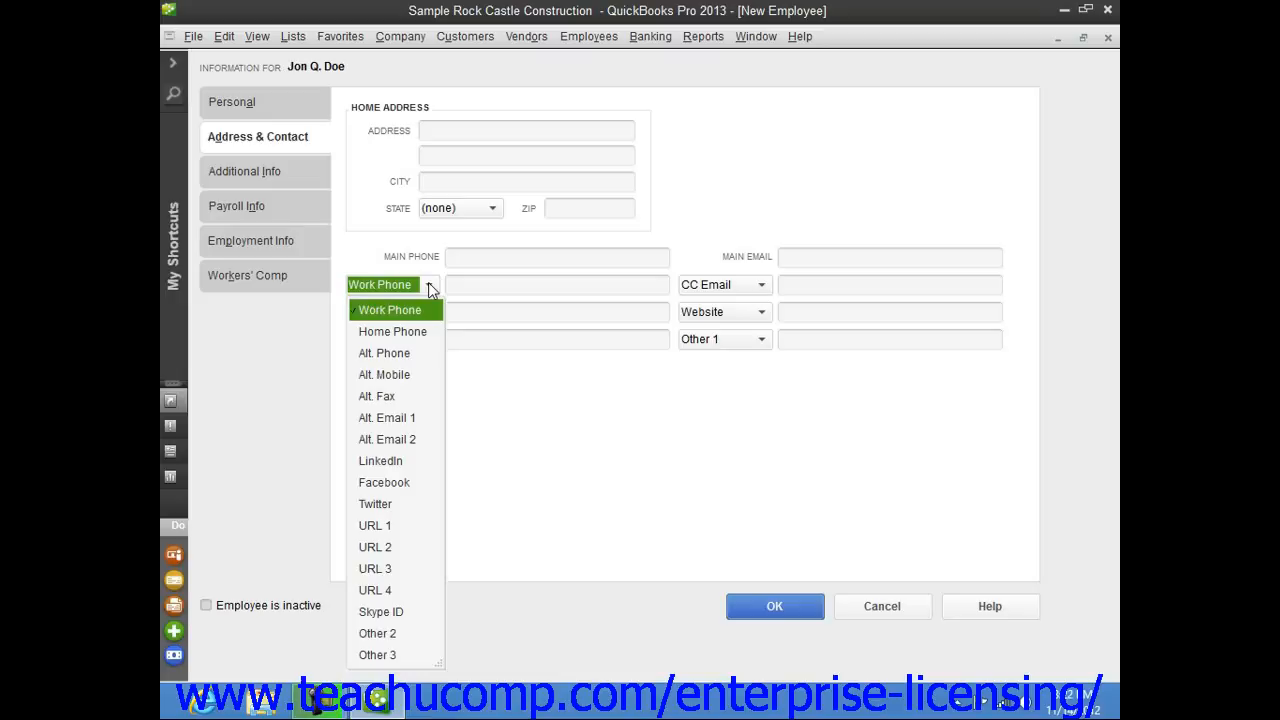
click(428, 285)
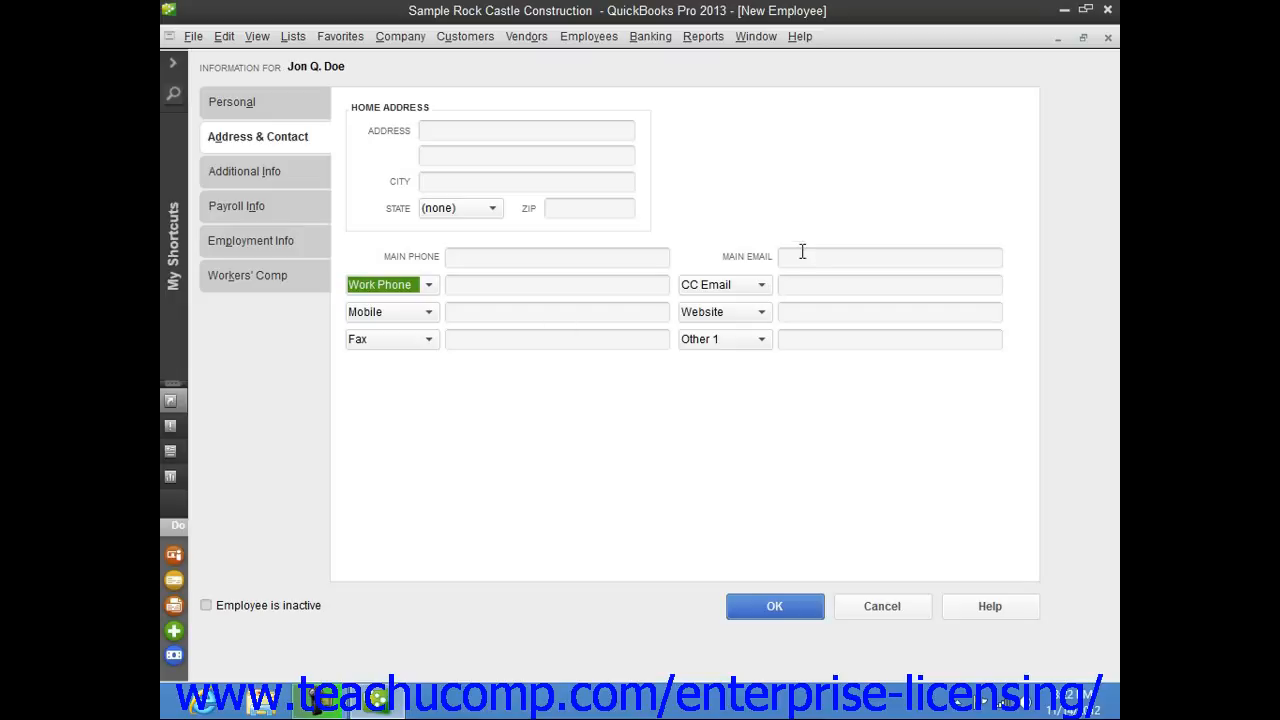
click(757, 343)
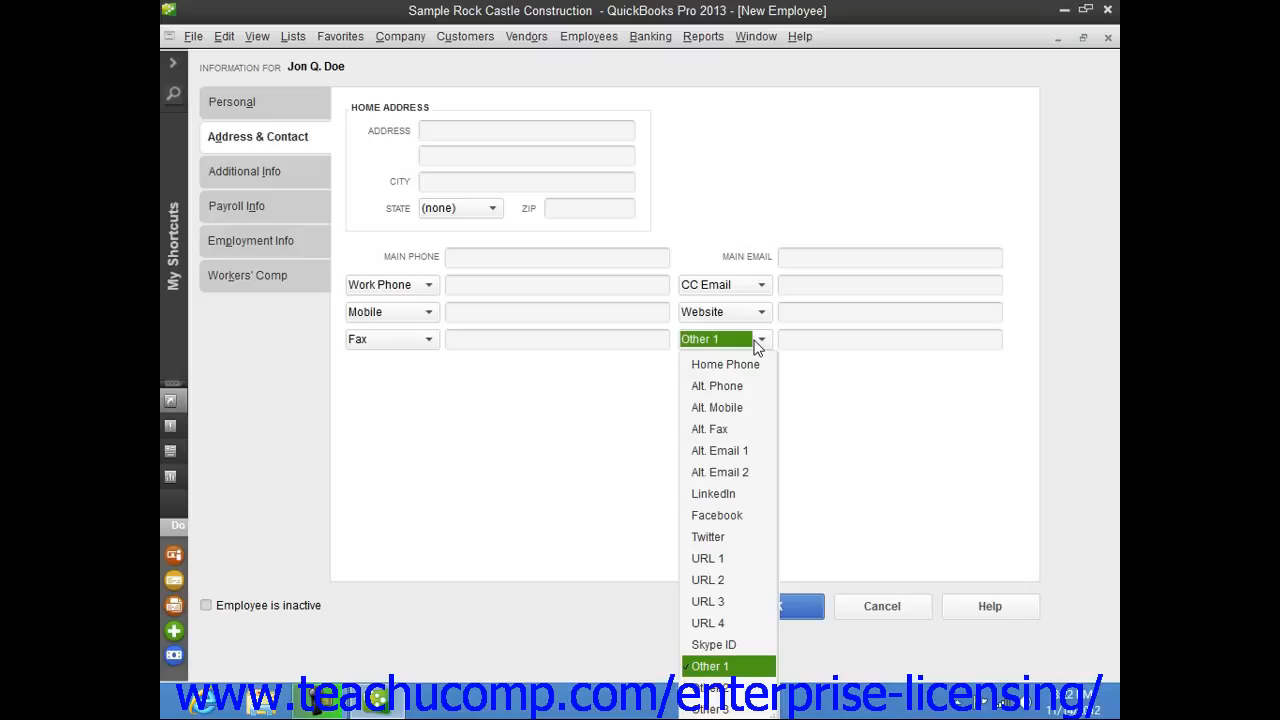
click(757, 341)
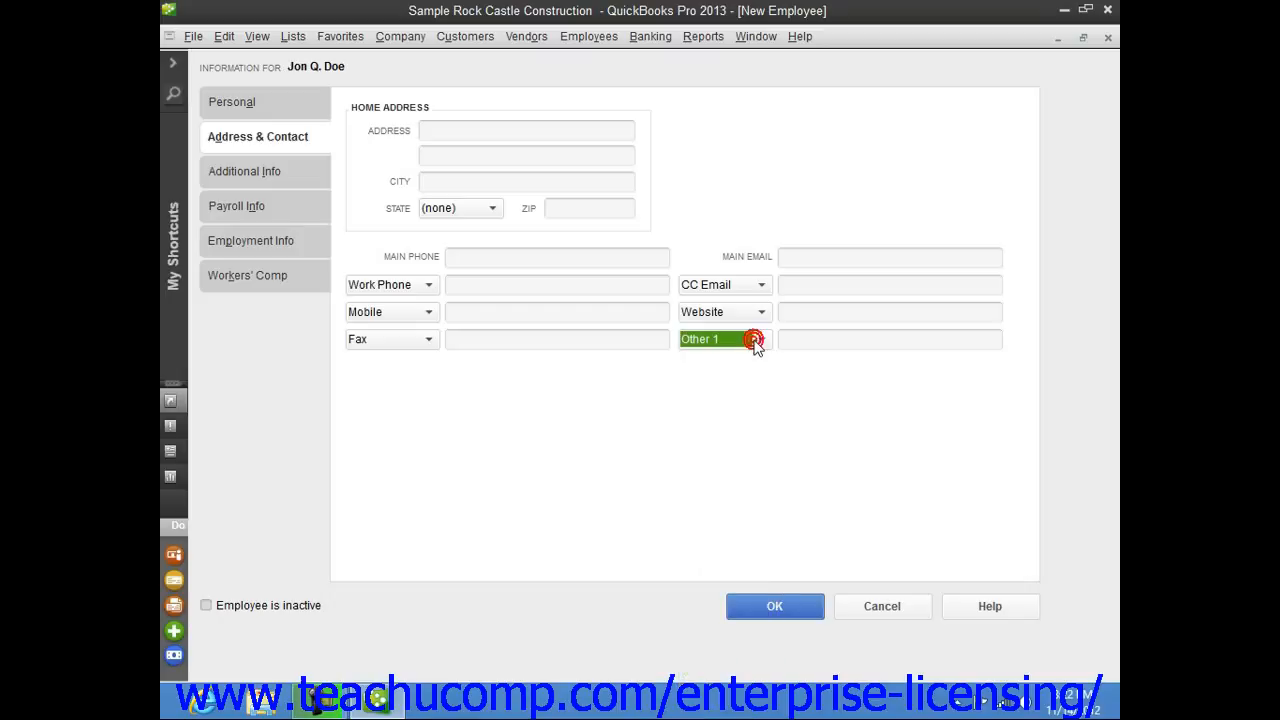
Browse the additional info, payroll info and workers' comp sections of the new employee.
click(295, 178)
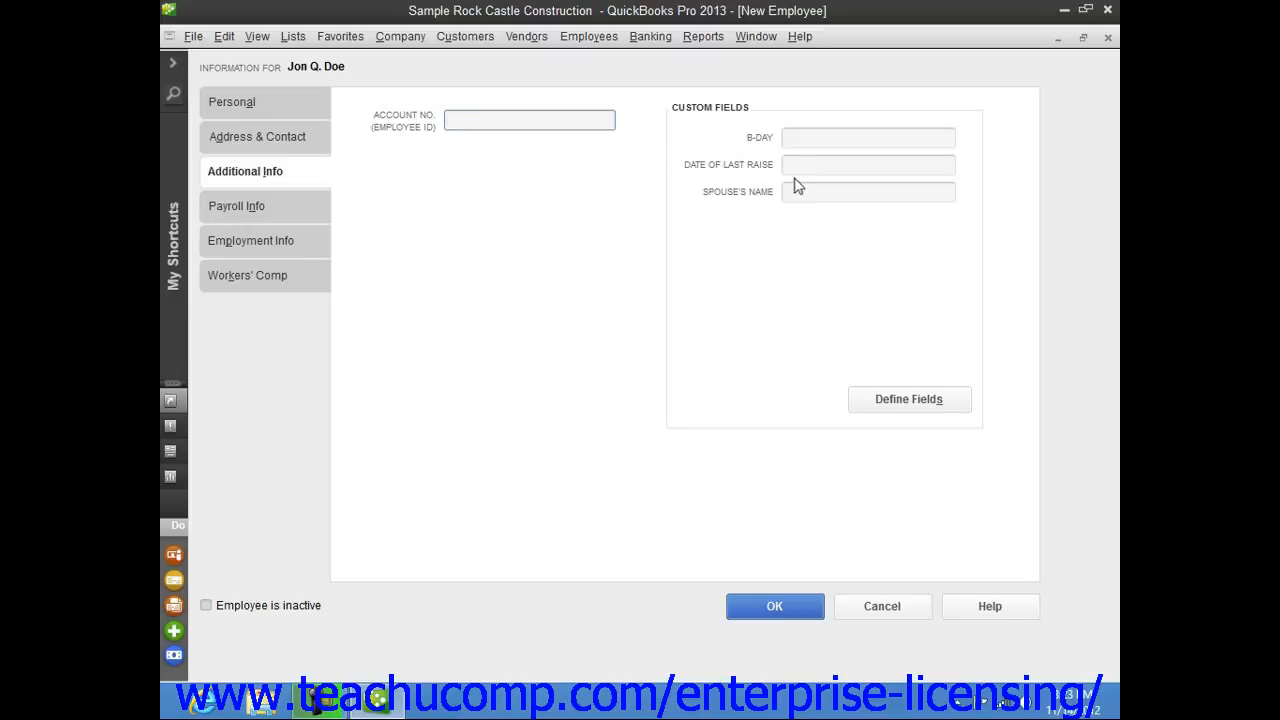
click(255, 212)
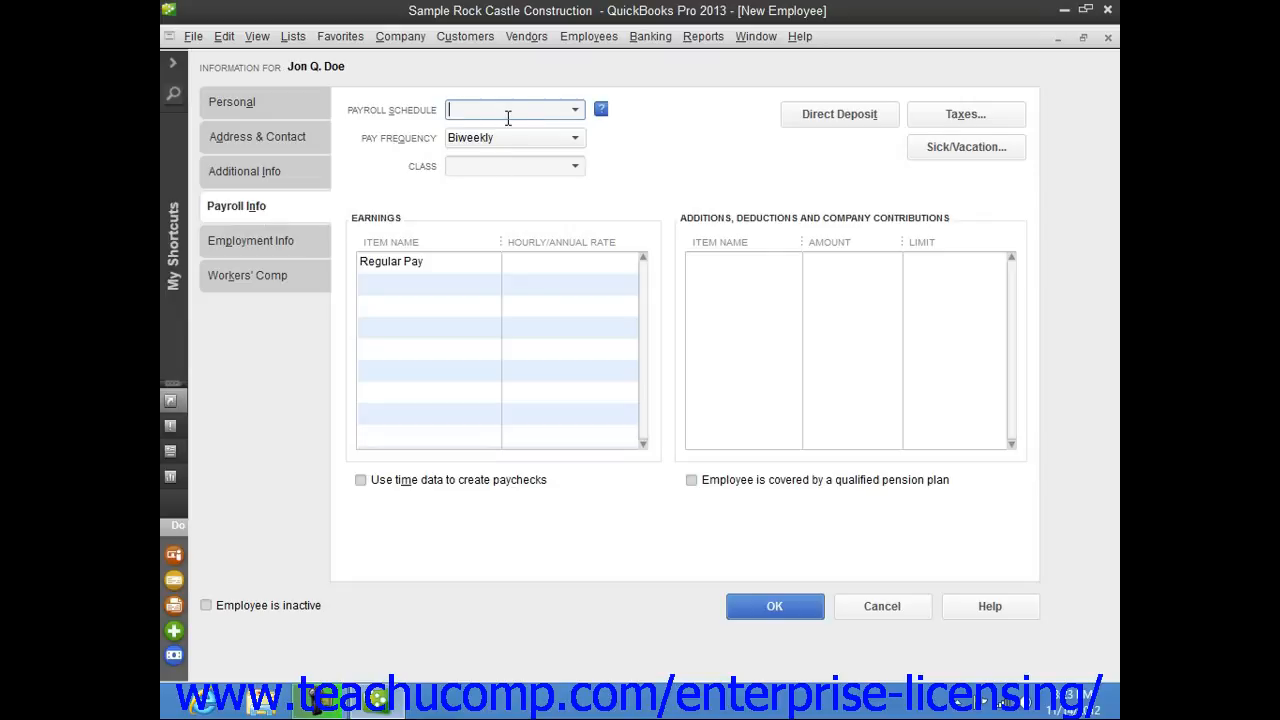
click(224, 283)
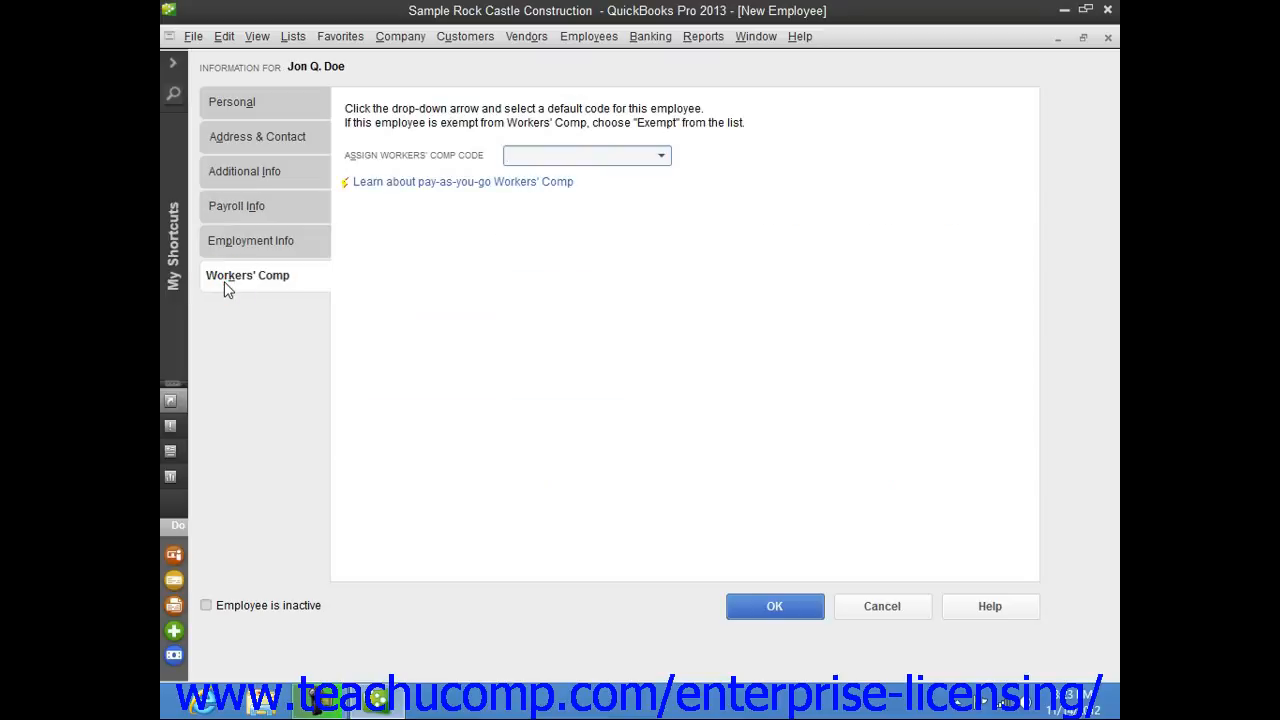
click(256, 210)
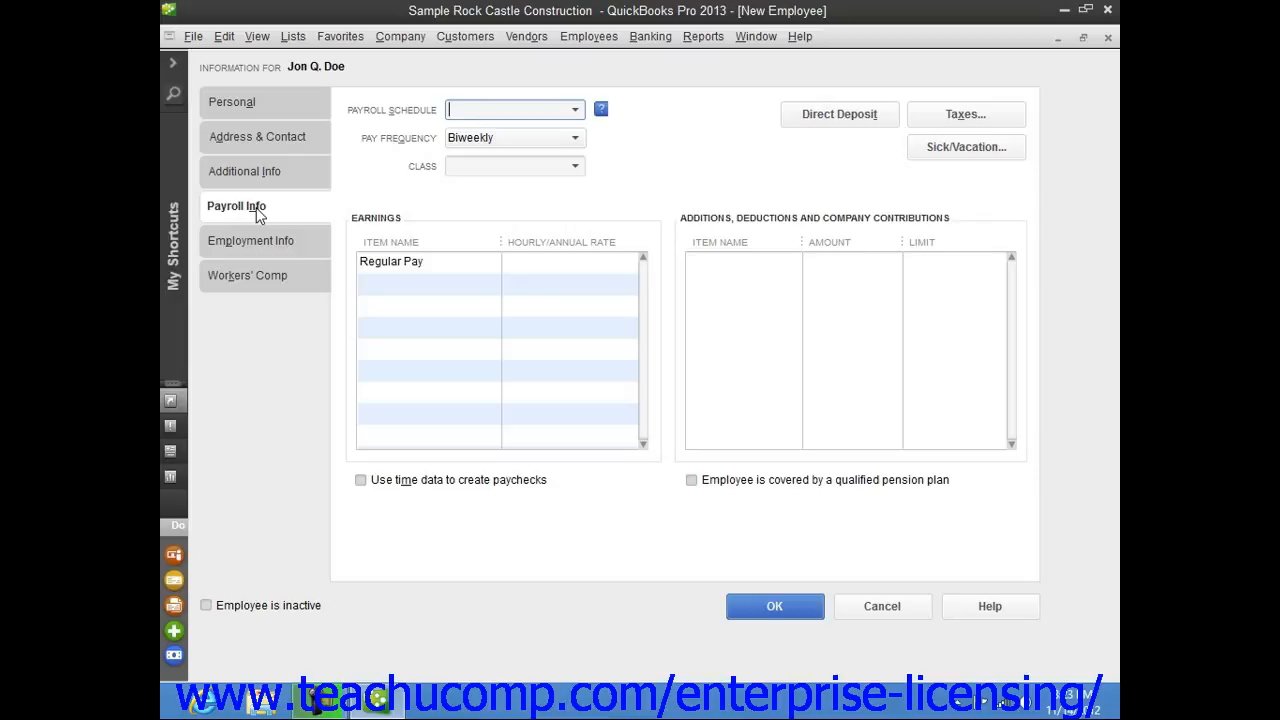
Try to save the employee, choose to set up payroll taxes now, and cancel the tax dialog.
click(775, 608)
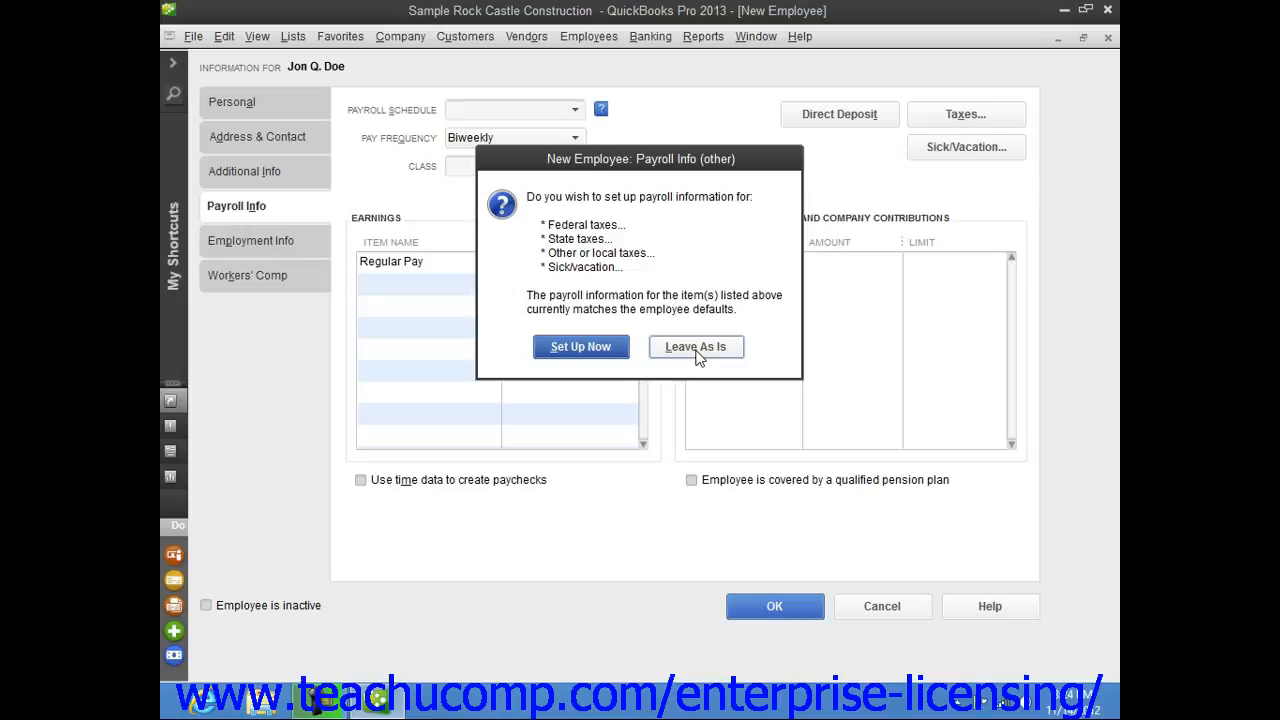
click(600, 348)
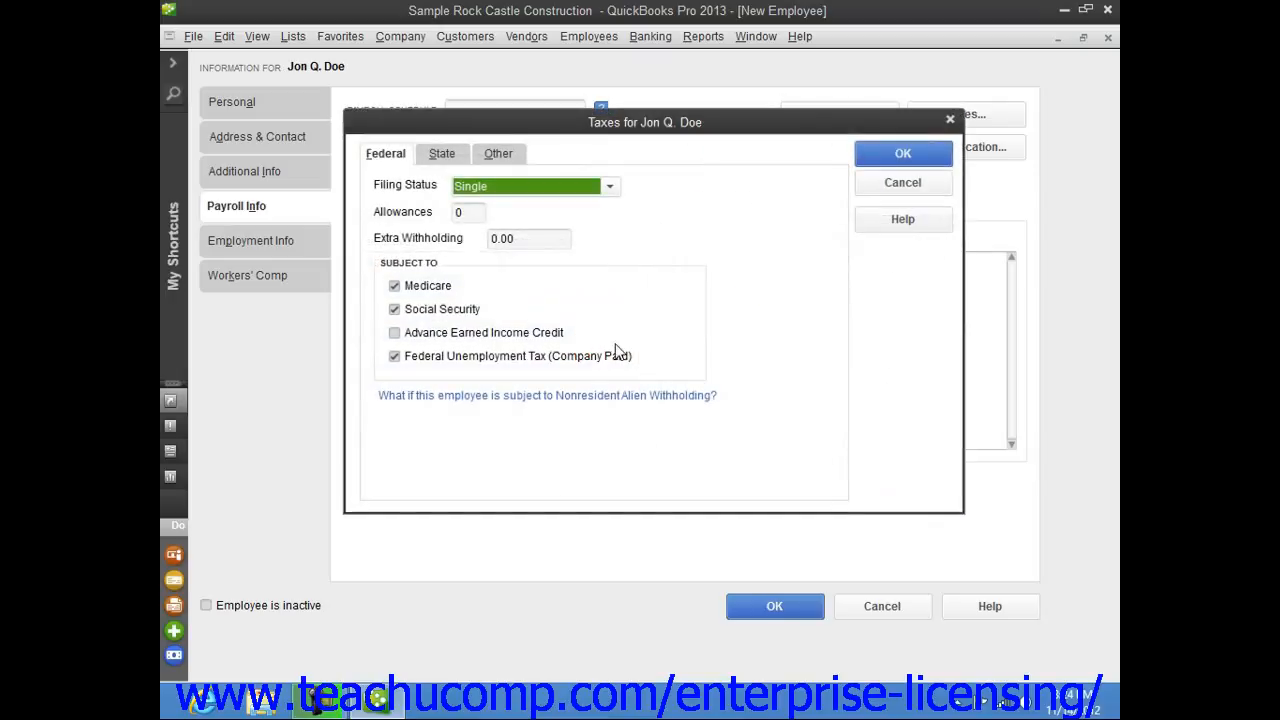
click(893, 184)
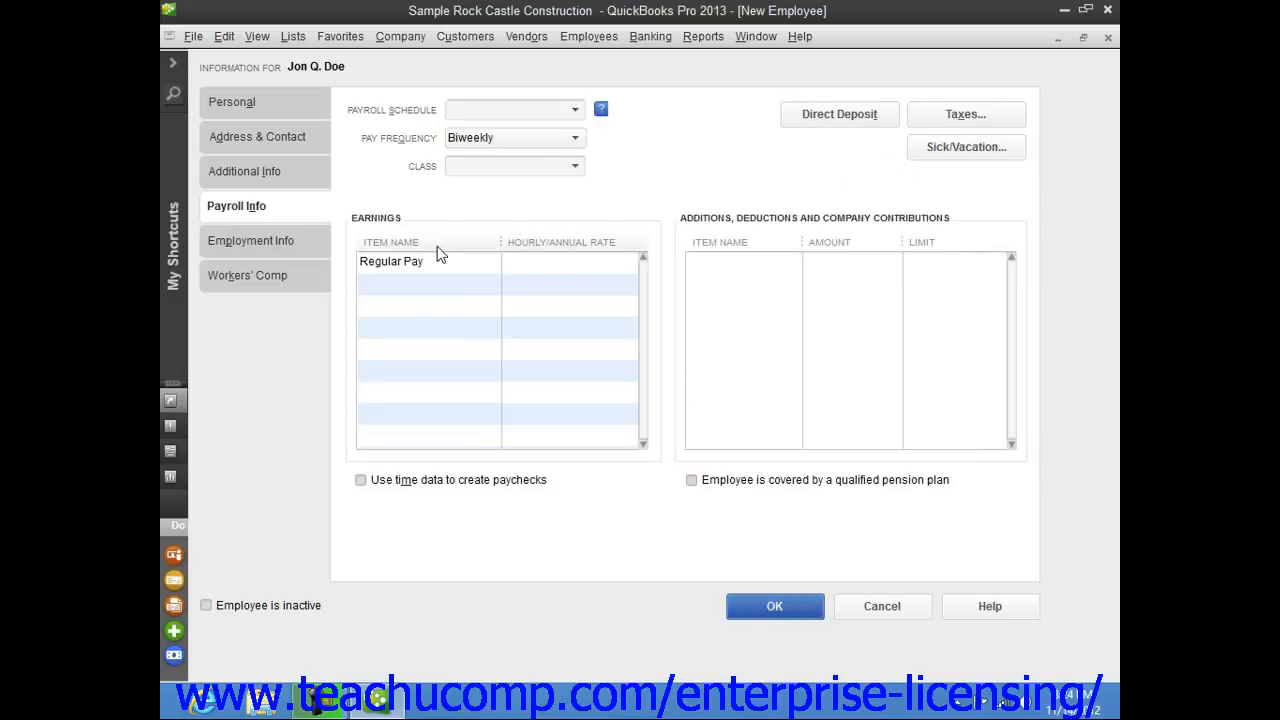
Review the employment info and workers' comp sections, then save the new employee.
click(295, 240)
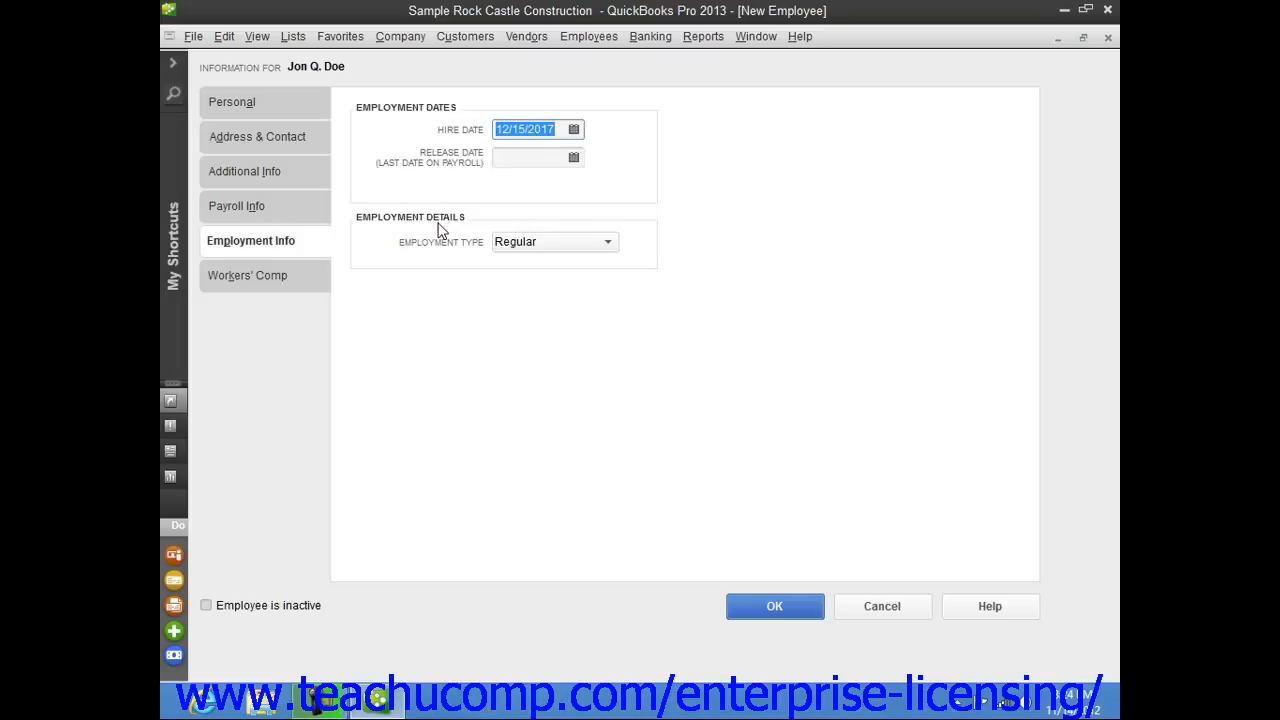
click(609, 245)
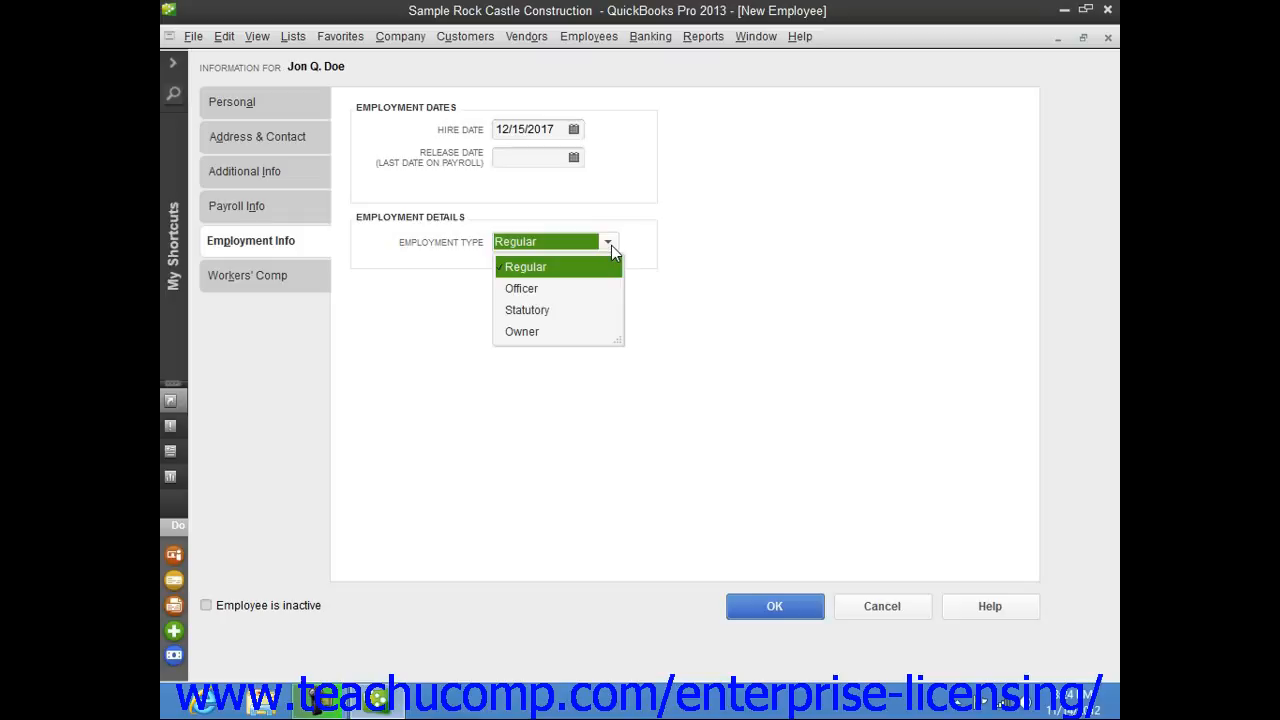
click(687, 230)
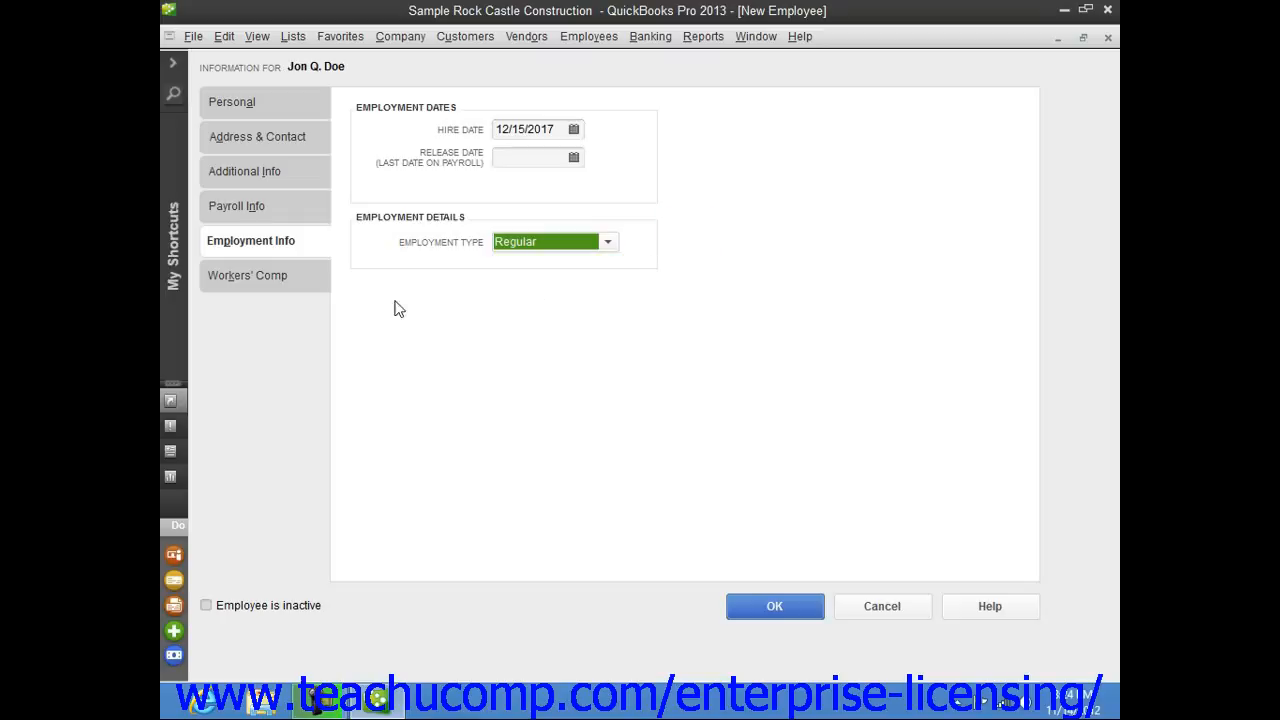
click(291, 289)
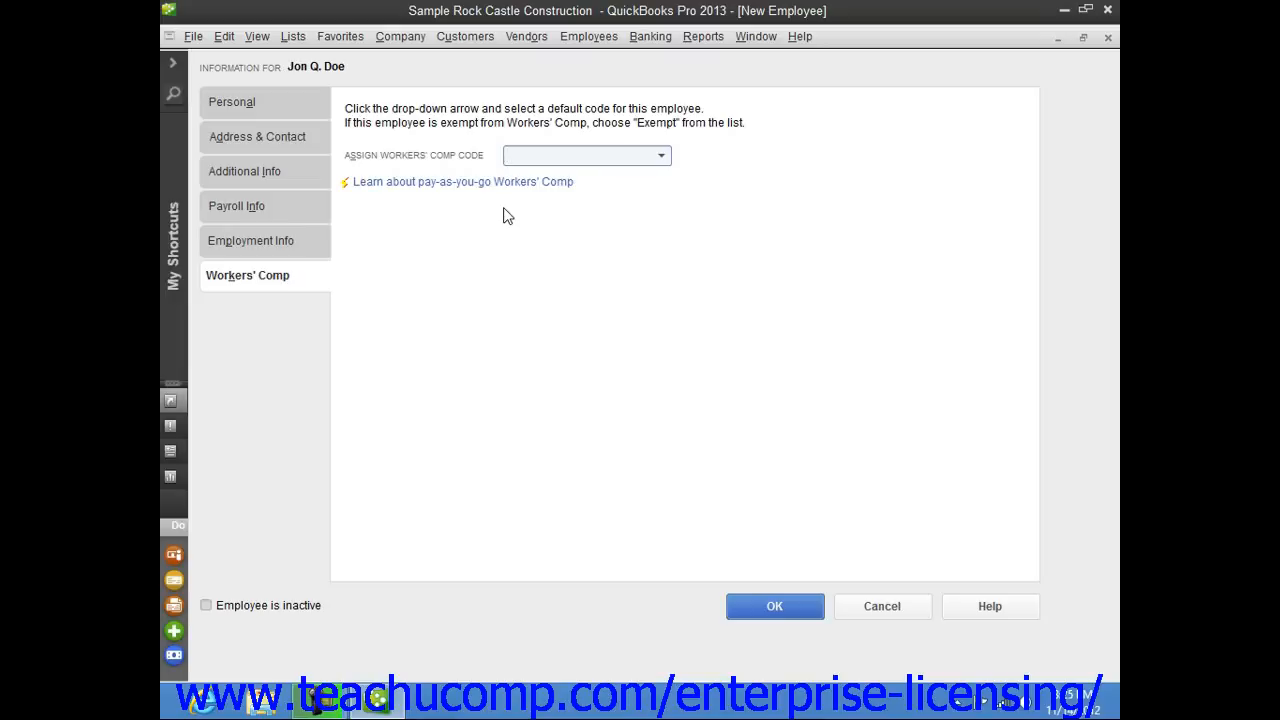
click(775, 608)
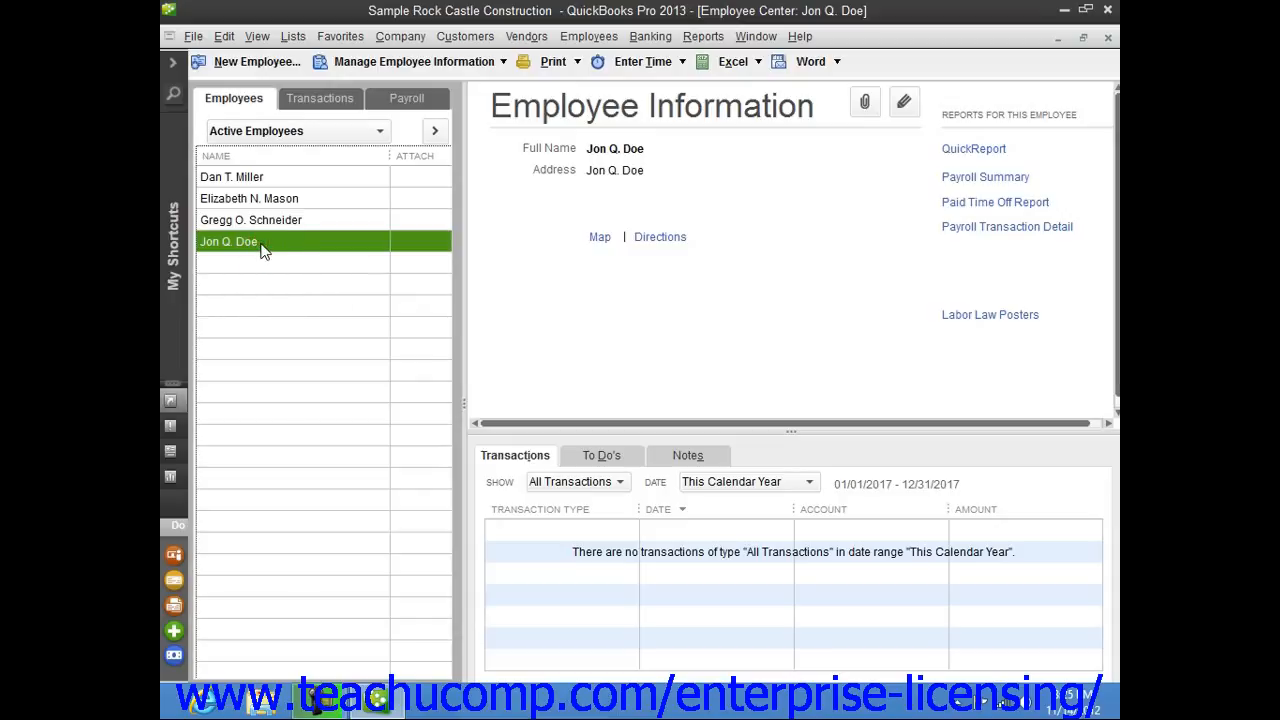
Open the new employee's record for editing and close it.
click(904, 106)
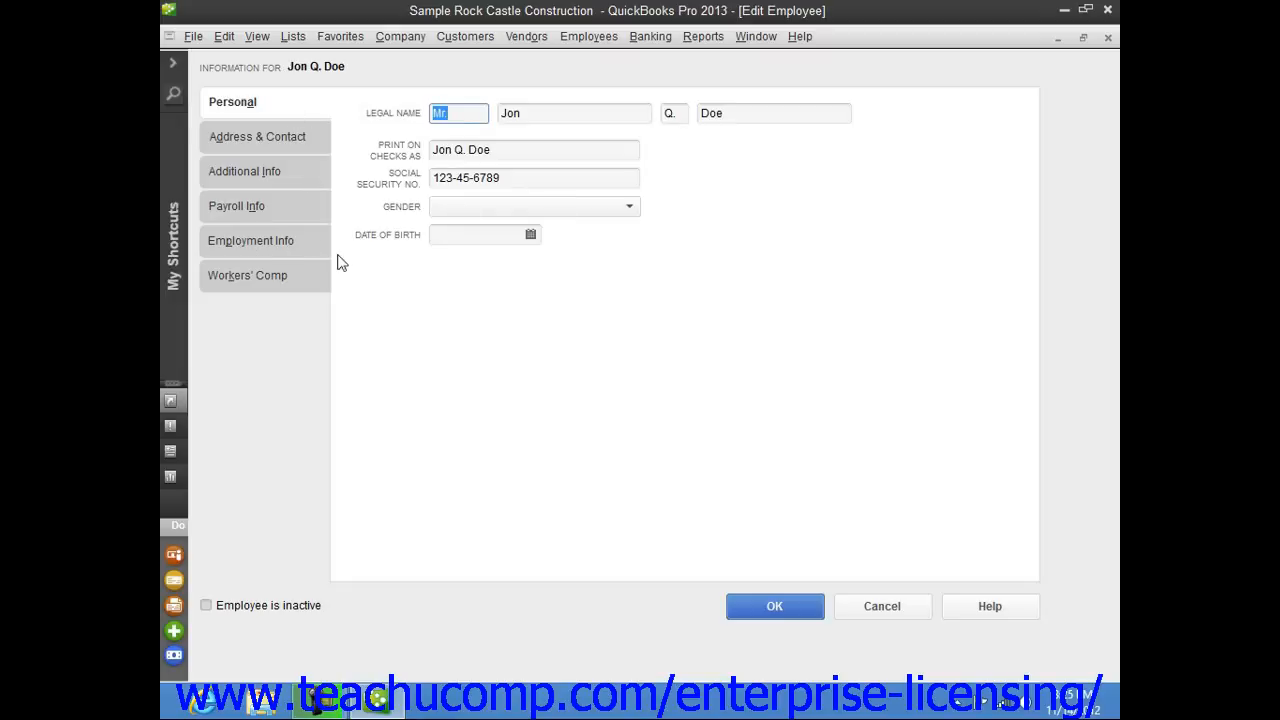
click(782, 610)
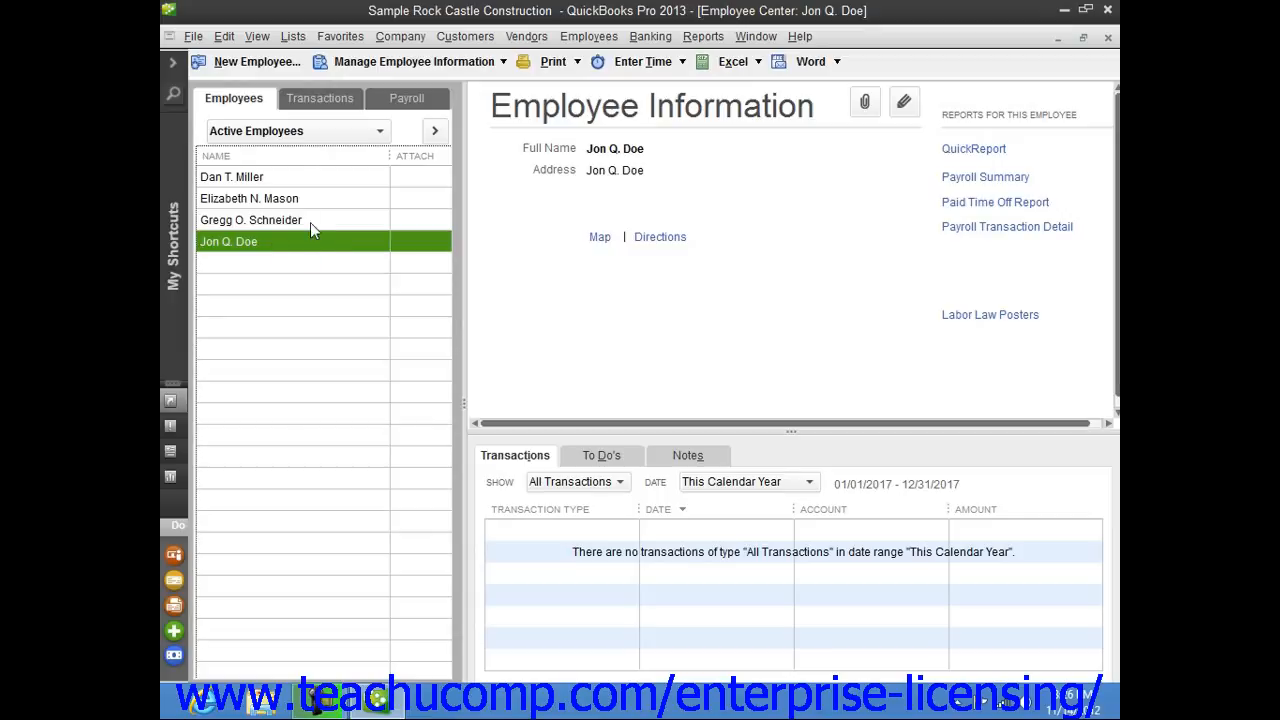
Delete the new employee from the employee list and confirm the deletion.
click(224, 36)
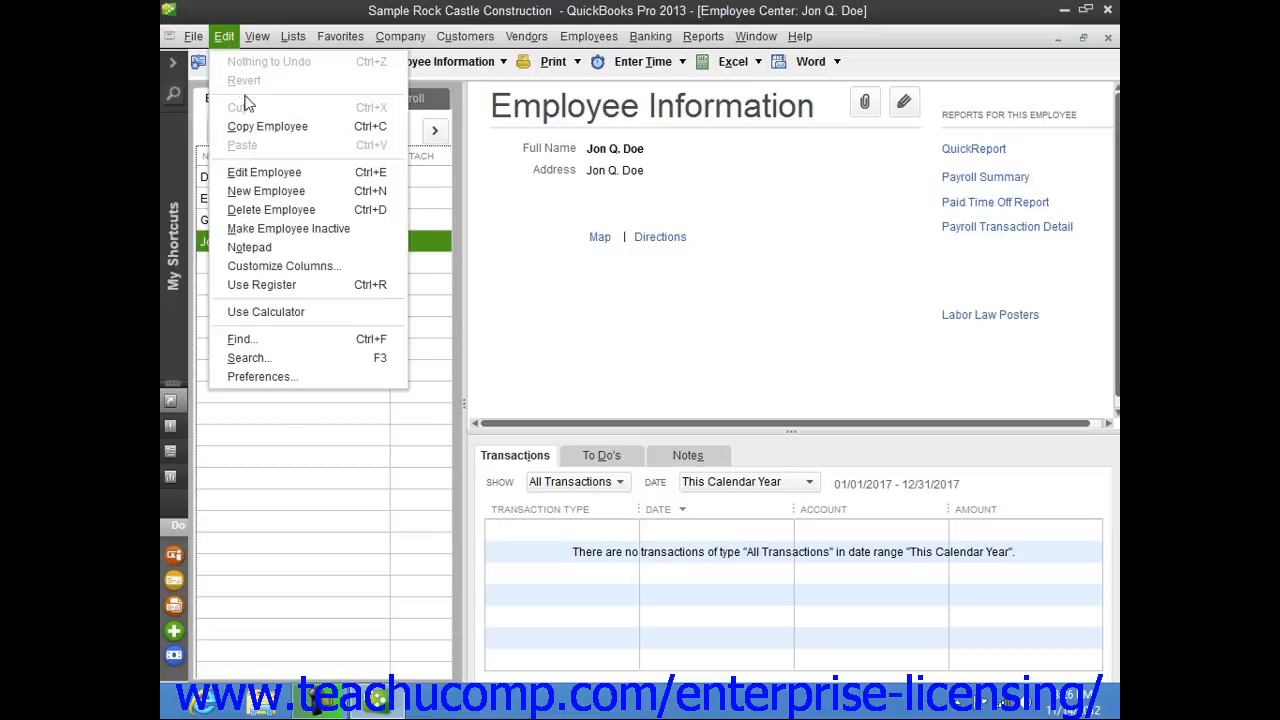
click(271, 210)
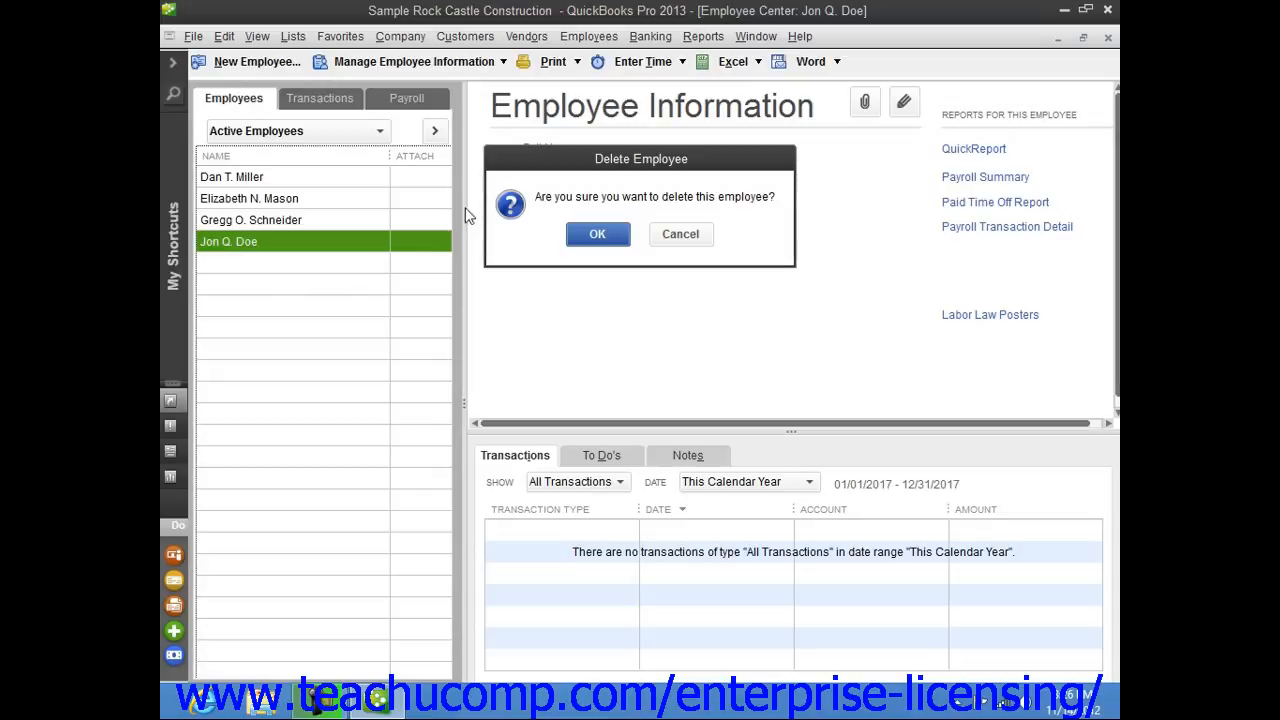
click(580, 234)
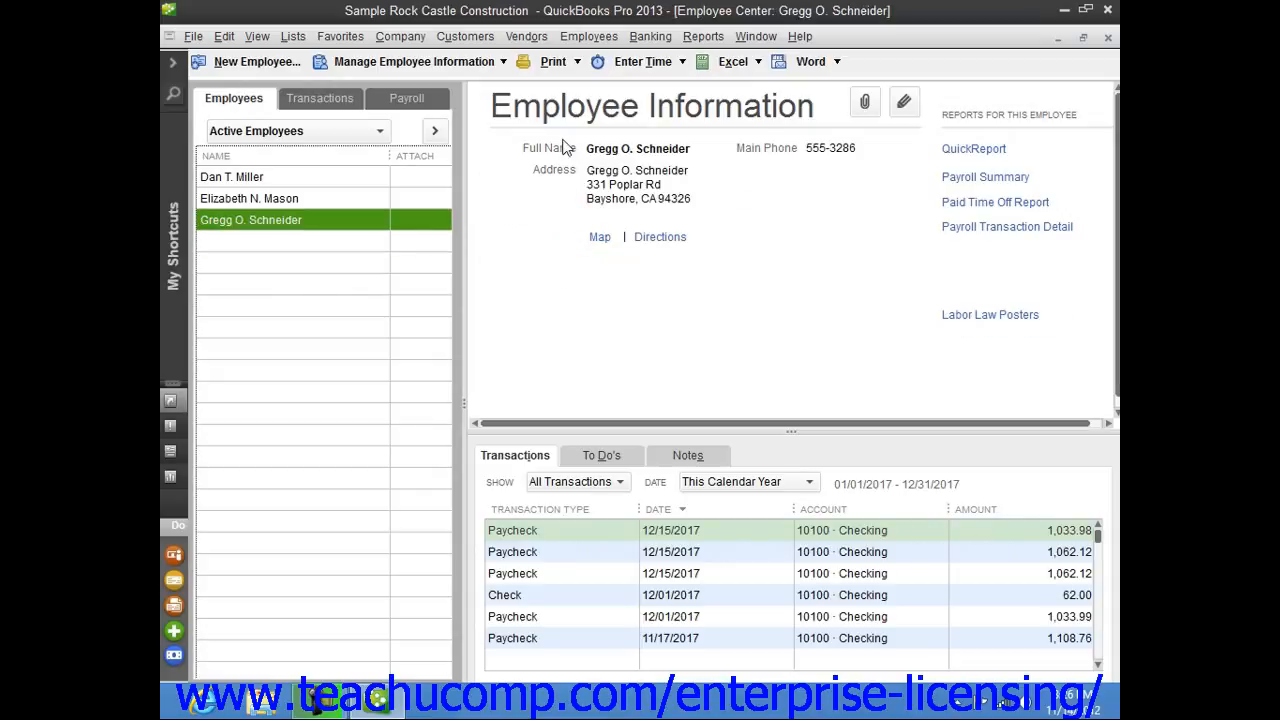